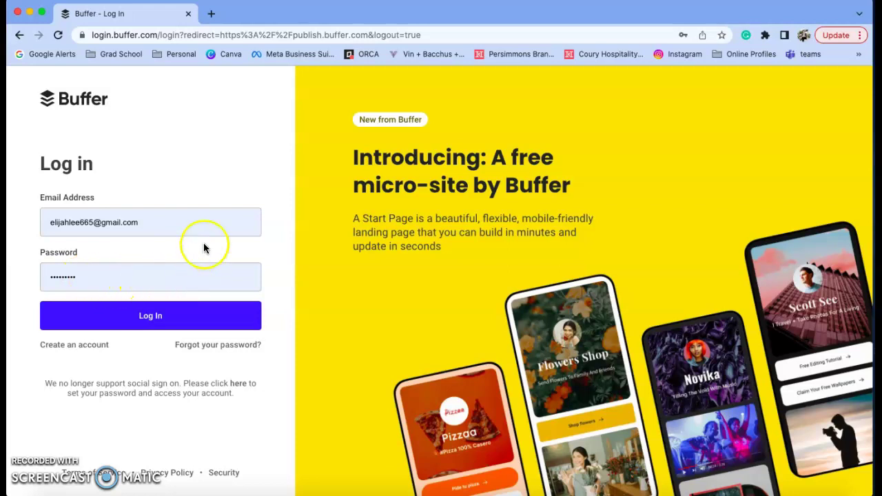
# Step: Log in to the account with the prefilled e-mail address and password
pyautogui.click(187, 287)
pyautogui.click(58, 344)
pyautogui.click(143, 321)
pyautogui.click(144, 321)
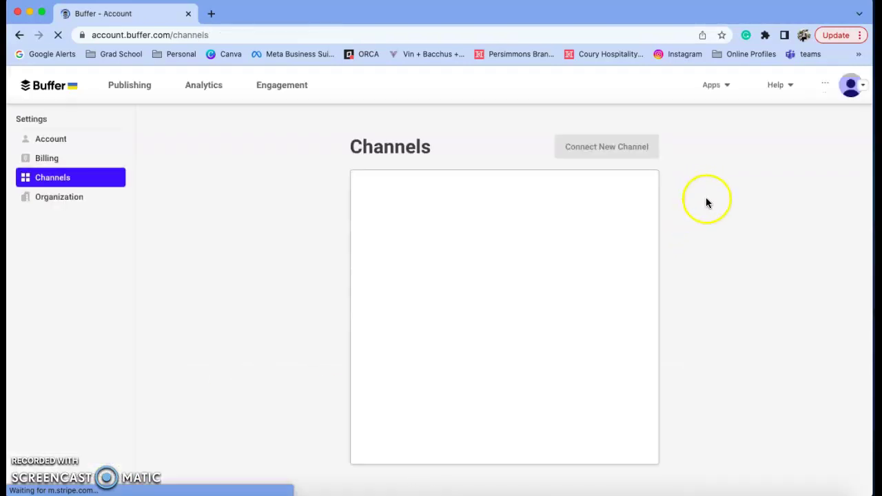
# Step: Look over the channel types available to connect and go back to the list of connected channels
pyautogui.click(608, 178)
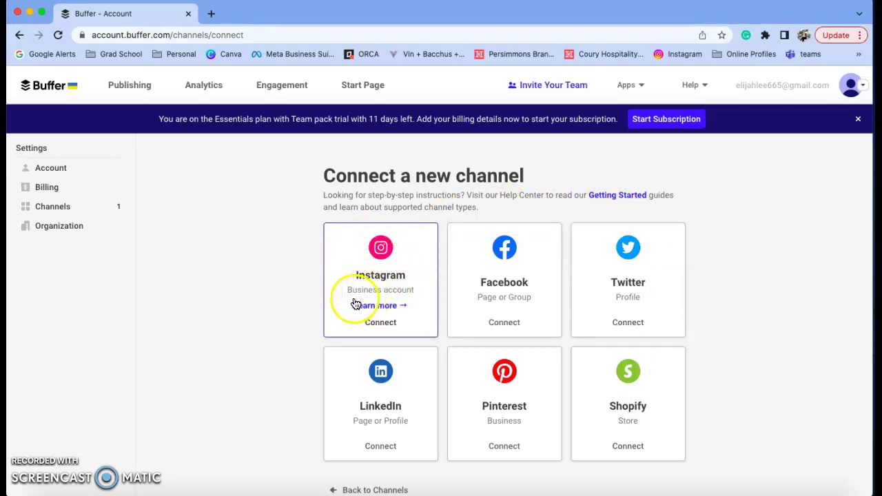
pyautogui.click(404, 308)
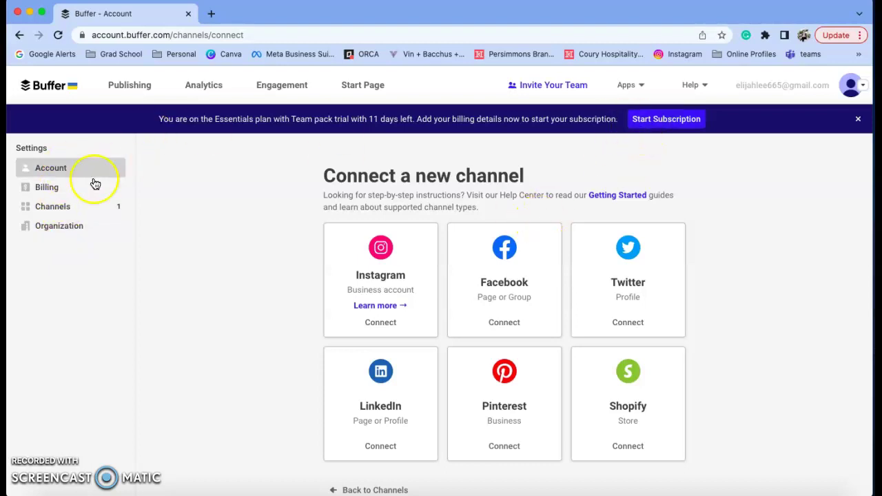
pyautogui.click(57, 209)
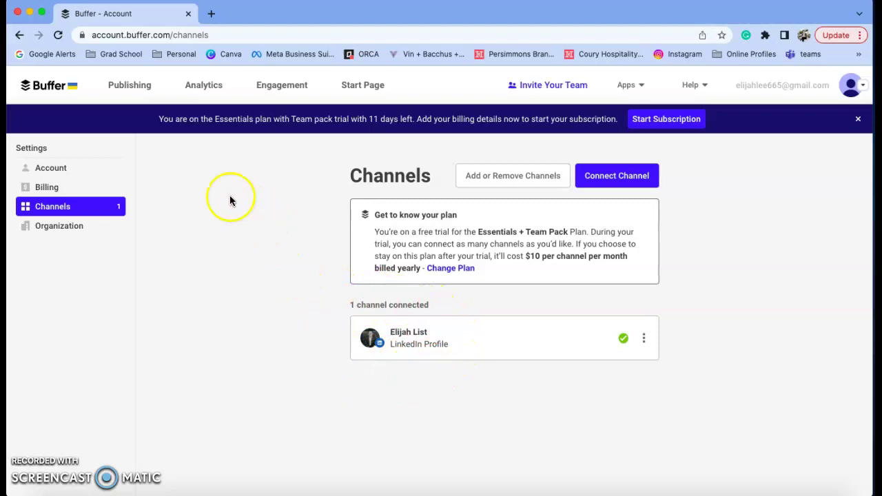
# Step: Go to the publishing page and review the subscription plans with monthly billing, leaving without subscribing
pyautogui.click(71, 82)
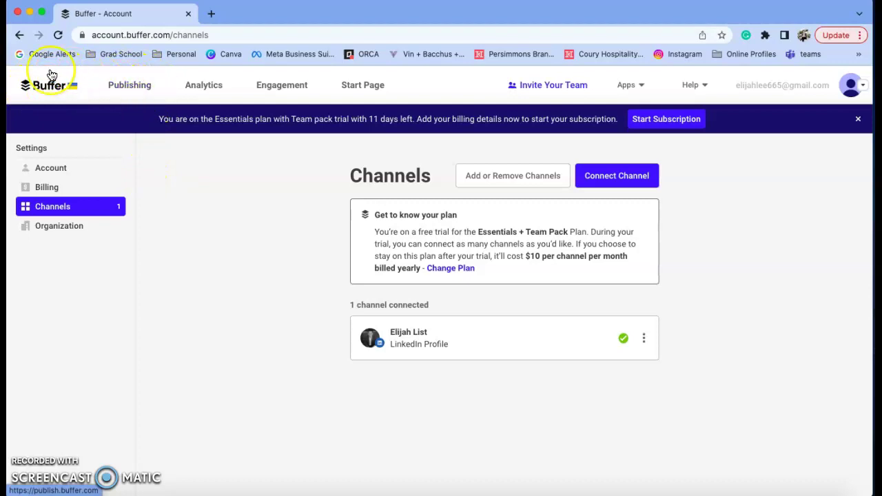
pyautogui.click(37, 90)
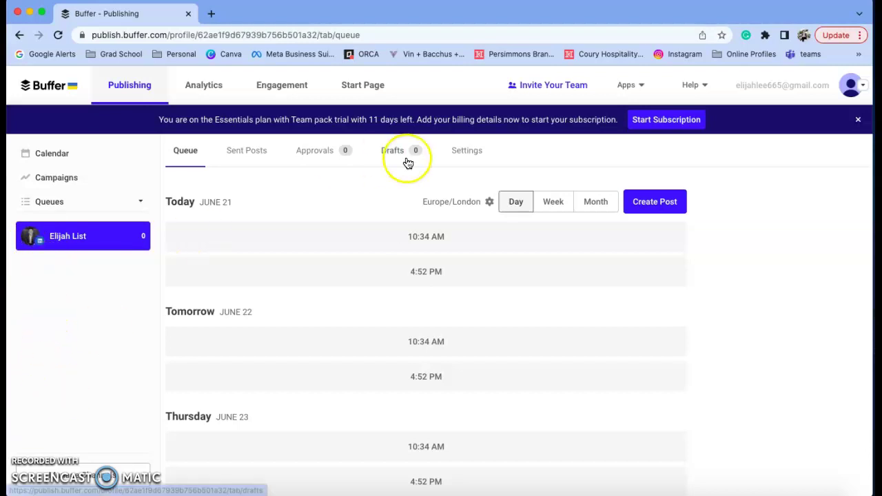
pyautogui.click(637, 127)
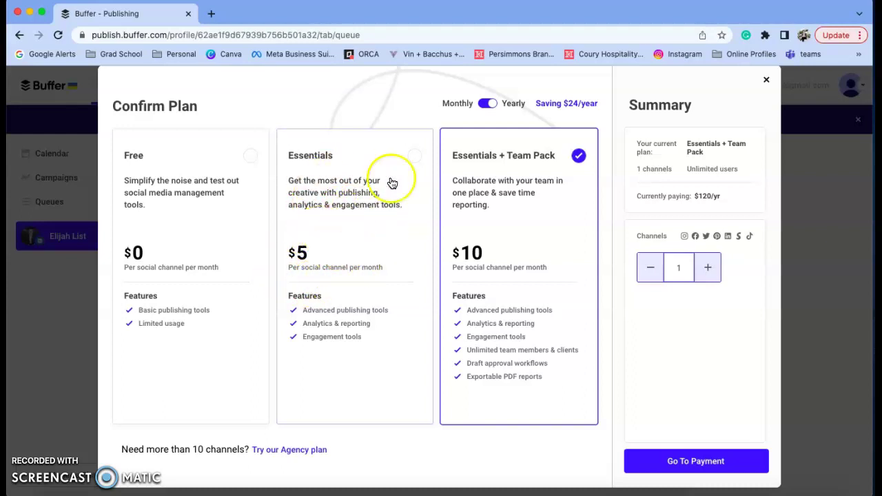
pyautogui.click(488, 105)
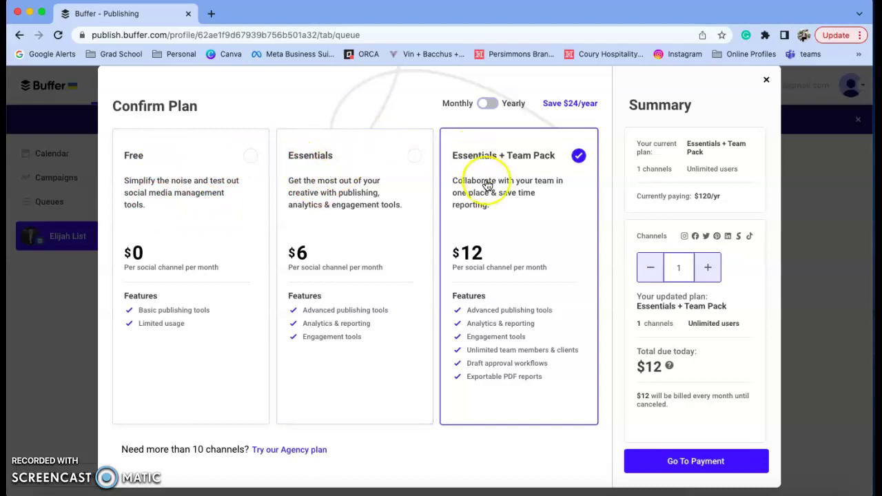
pyautogui.click(765, 80)
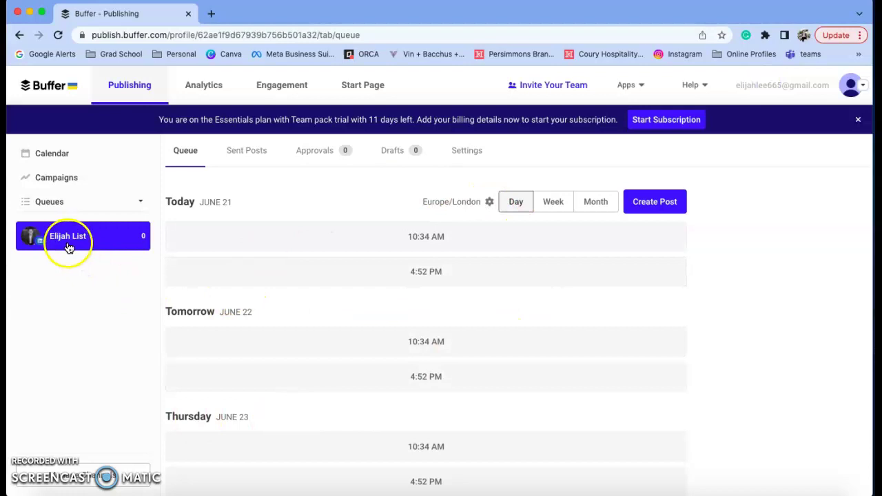
# Step: Set the posting schedule's timezone to Chicago, IL - United States
pyautogui.click(487, 203)
pyautogui.click(258, 277)
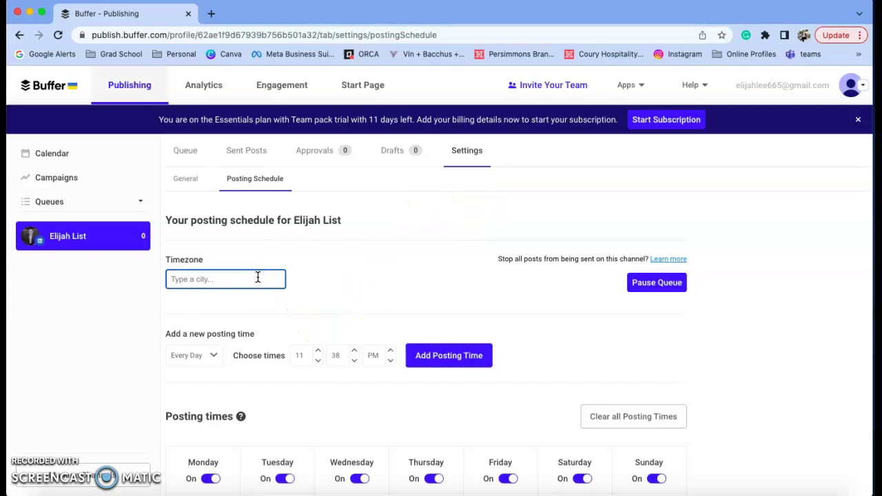
pyautogui.write('chica')
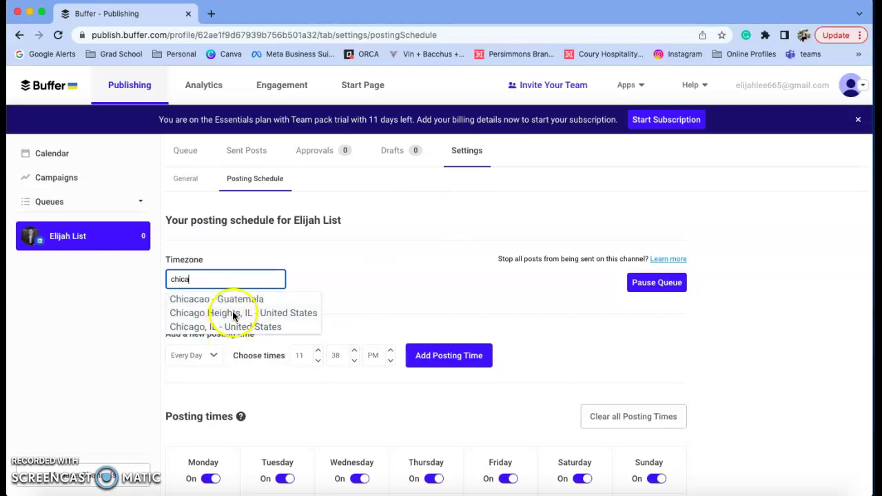
pyautogui.click(232, 327)
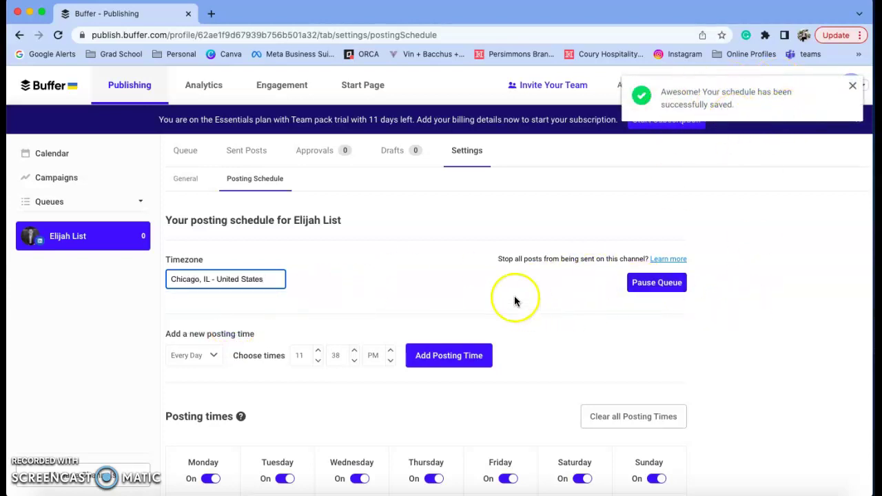
# Step: Turn off posting on Monday, Friday and Sunday in the posting times table
pyautogui.scroll(-1, 515, 299)
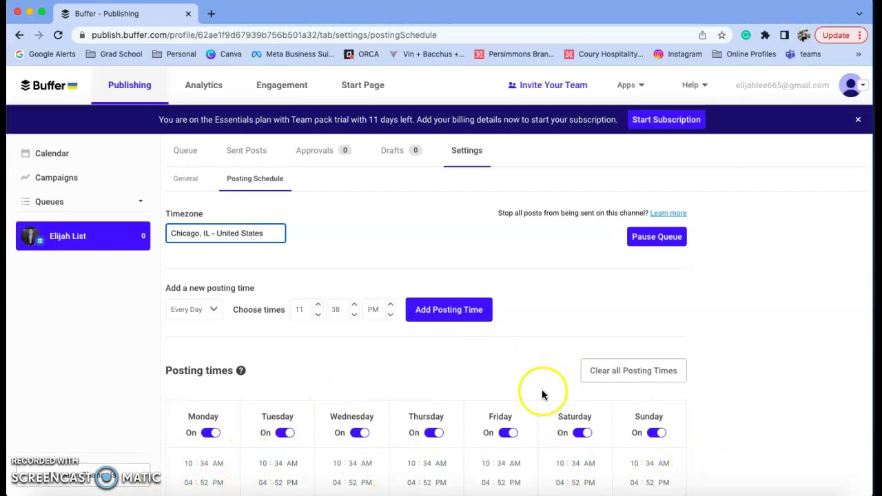
pyautogui.click(213, 433)
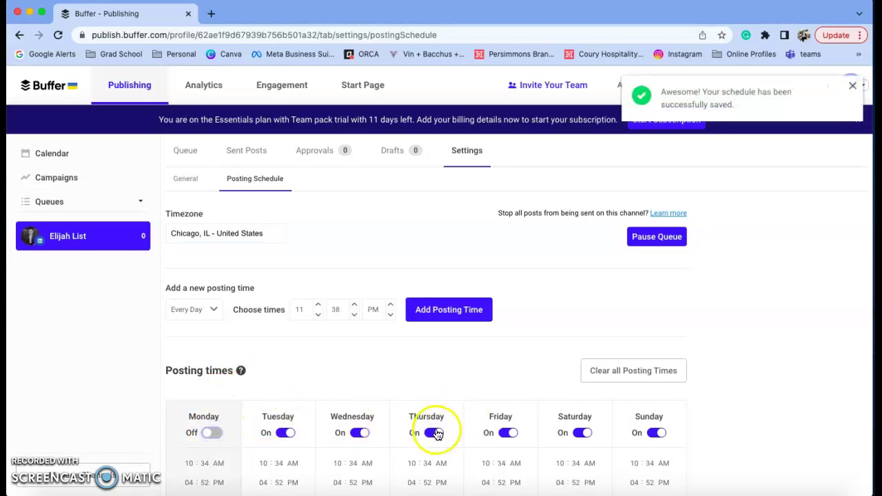
pyautogui.click(511, 434)
pyautogui.click(658, 436)
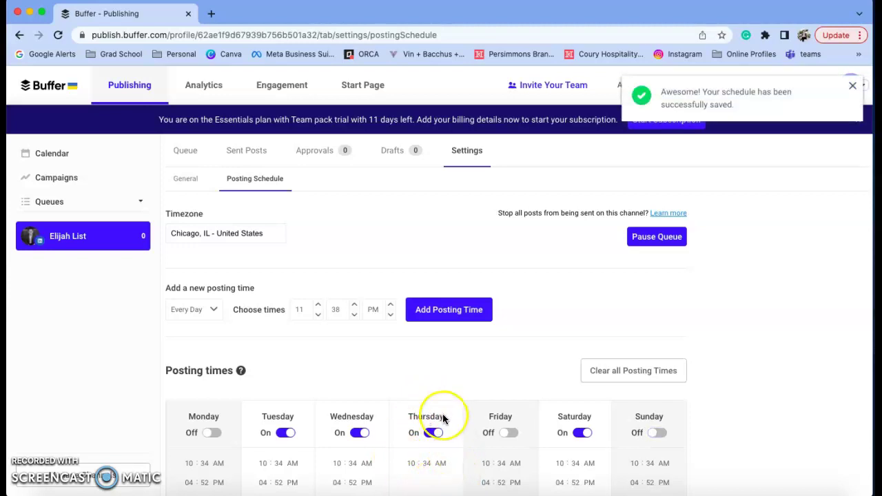
# Step: Add a new posting time for Saturday at 01:08 PM
pyautogui.click(216, 310)
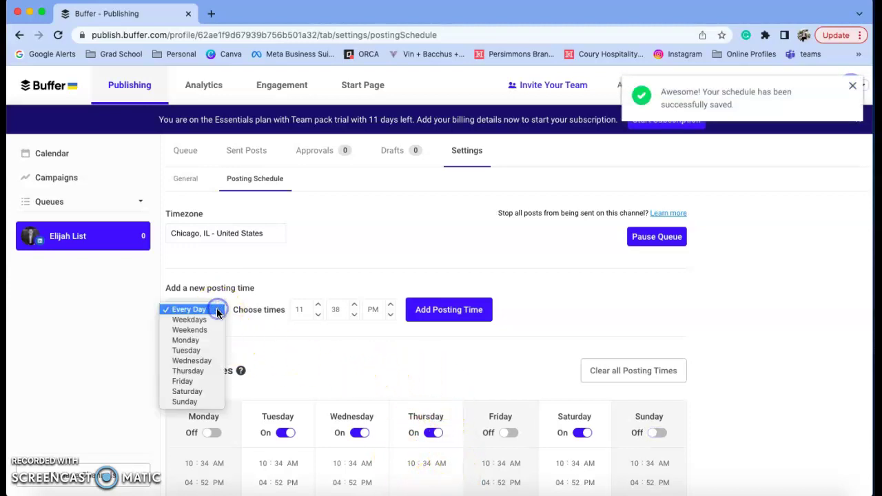
pyautogui.click(195, 392)
pyautogui.click(301, 315)
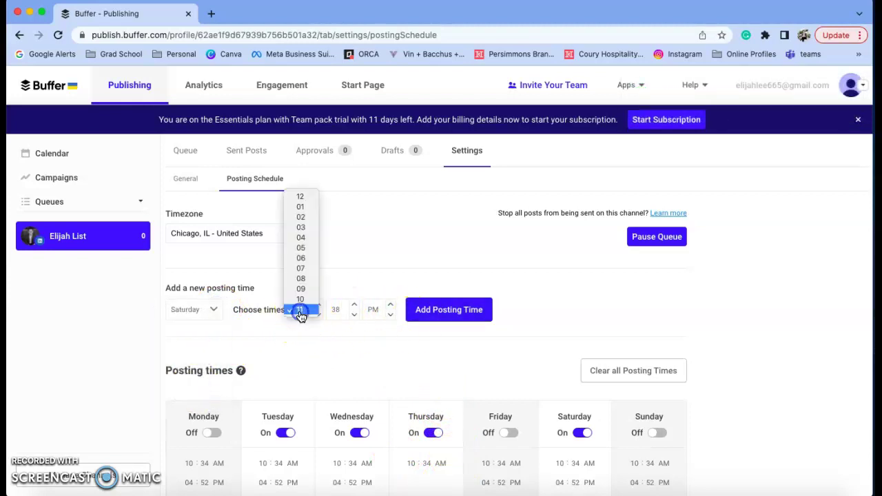
pyautogui.click(301, 210)
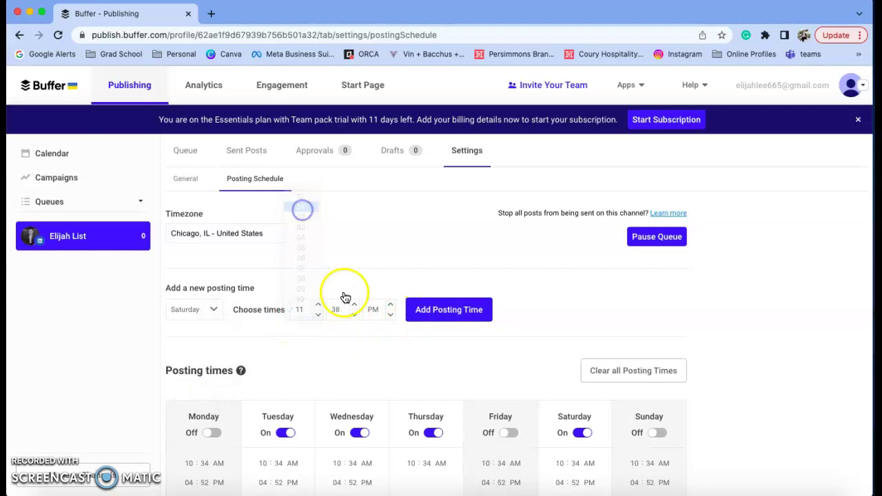
pyautogui.click(343, 309)
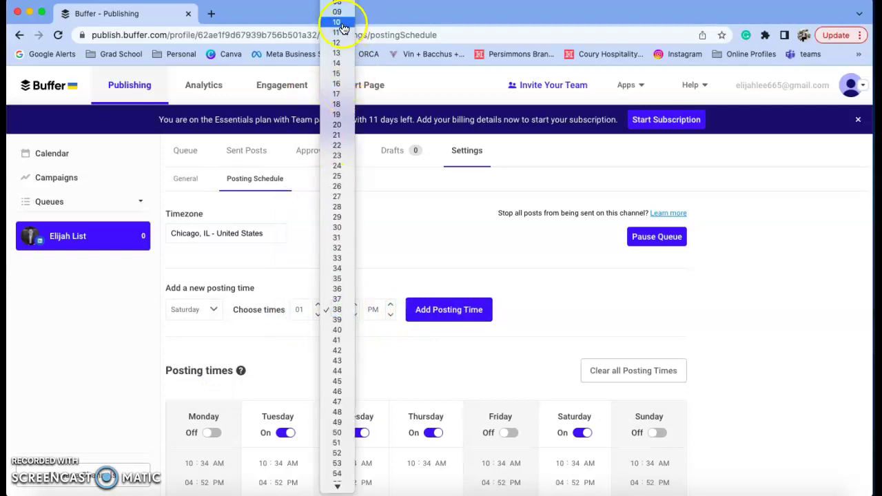
pyautogui.scroll(2, 337, 28)
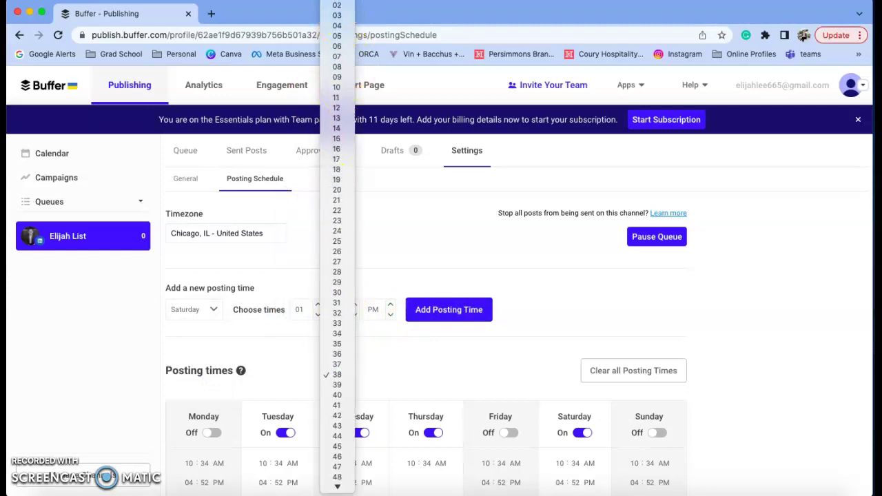
pyautogui.click(337, 67)
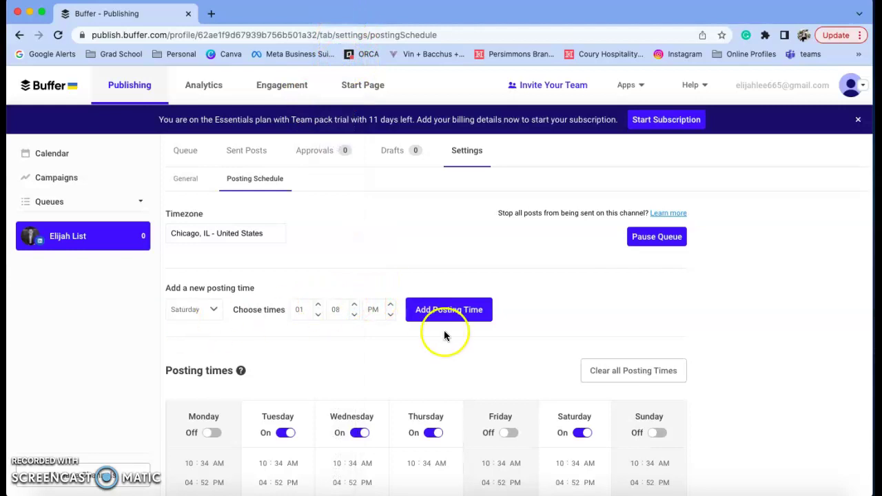
pyautogui.click(454, 315)
pyautogui.scroll(-1, 526, 358)
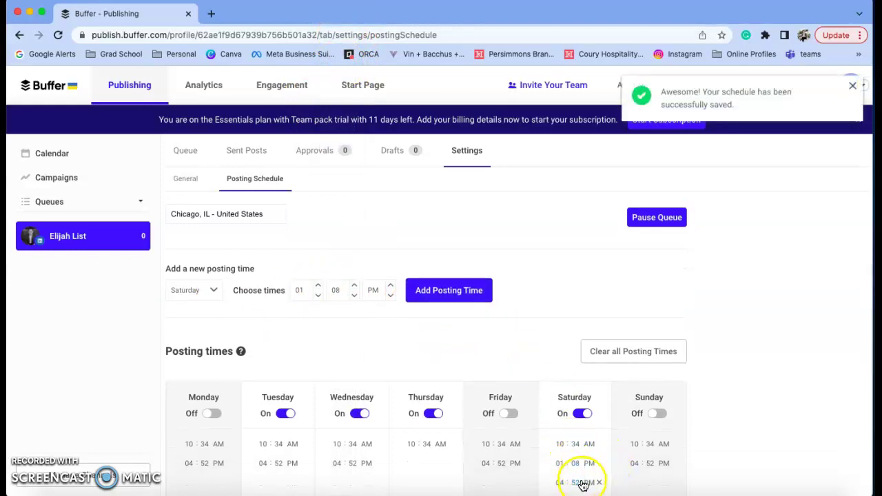
# Step: Review the channel's queue to check the upcoming posting slots by day
pyautogui.scroll(2, 549, 355)
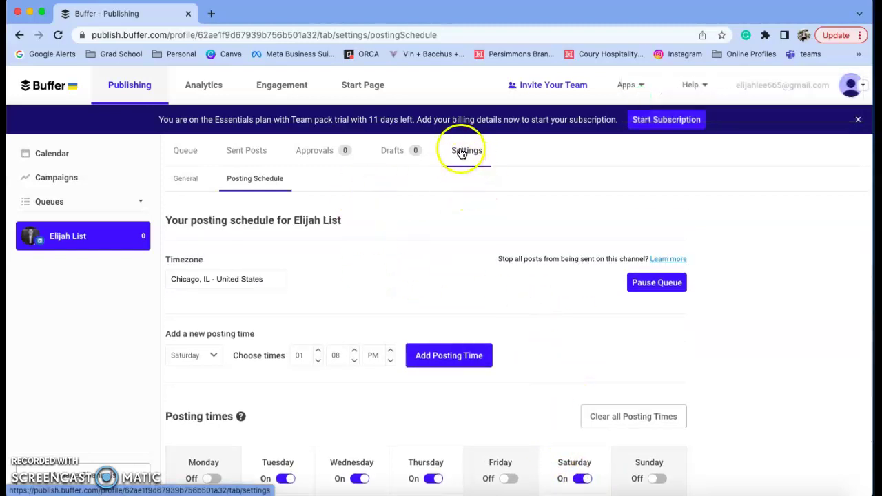
pyautogui.click(193, 151)
pyautogui.scroll(-4, 410, 277)
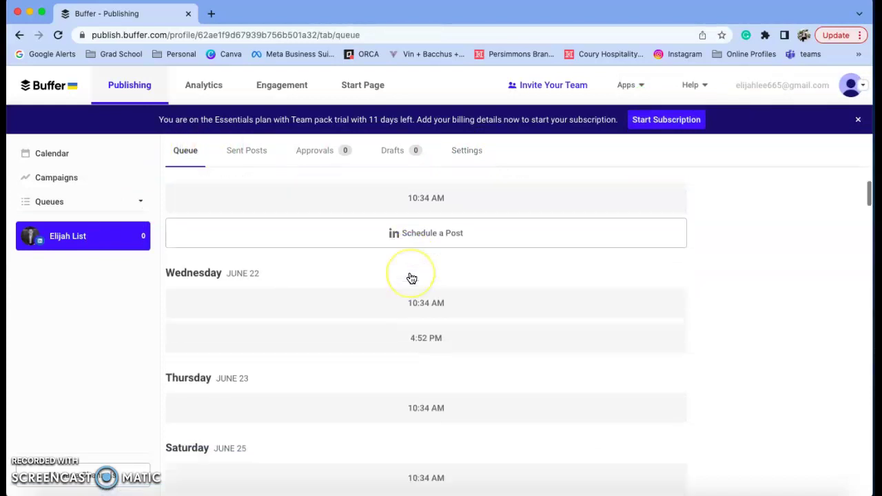
pyautogui.scroll(-3, 411, 277)
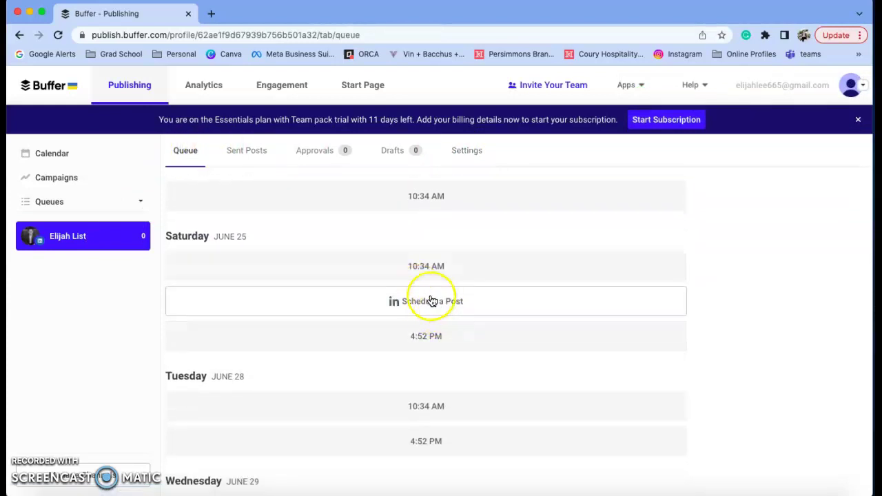
pyautogui.scroll(7, 707, 289)
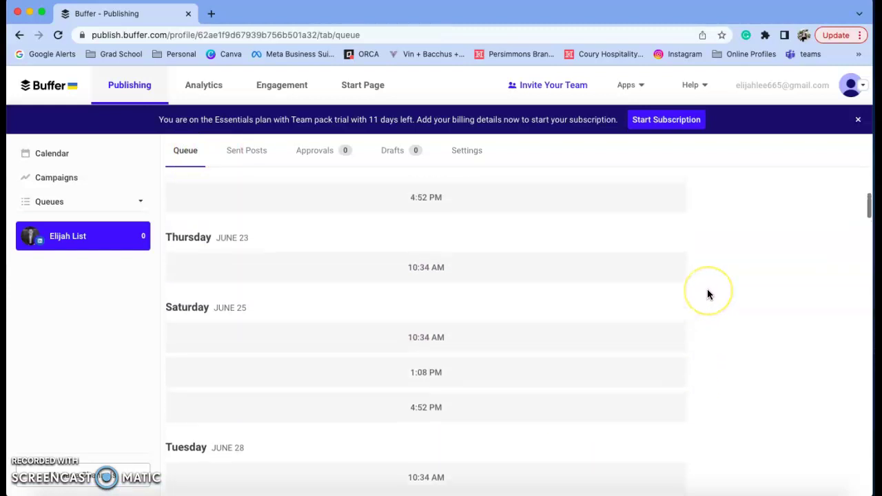
pyautogui.moveTo(520, 253)
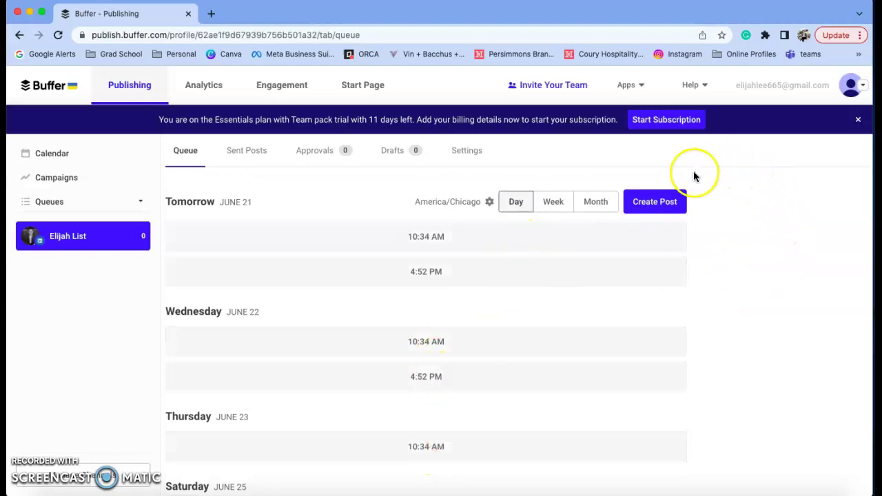
# Step: Create a LinkedIn post reading "I'm having a great day today!" and add it to the queue without a custom schedule
pyautogui.click(653, 209)
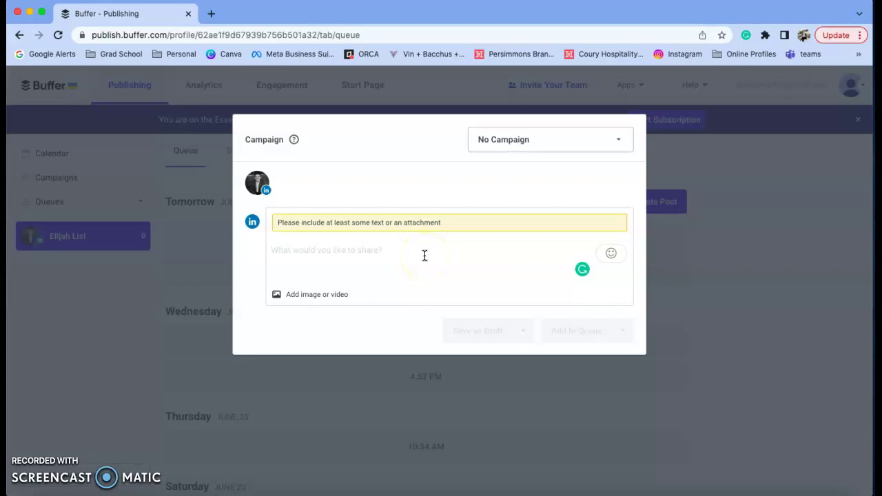
pyautogui.write("I'm having a great day today!")
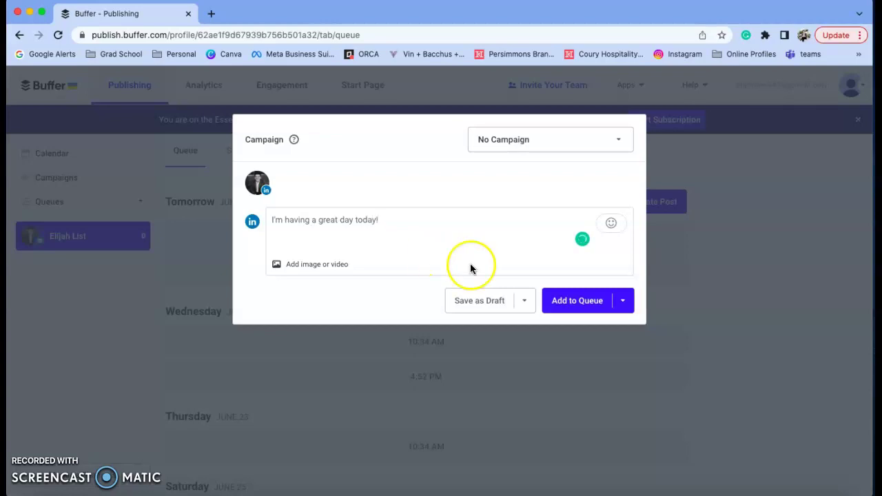
pyautogui.click(624, 304)
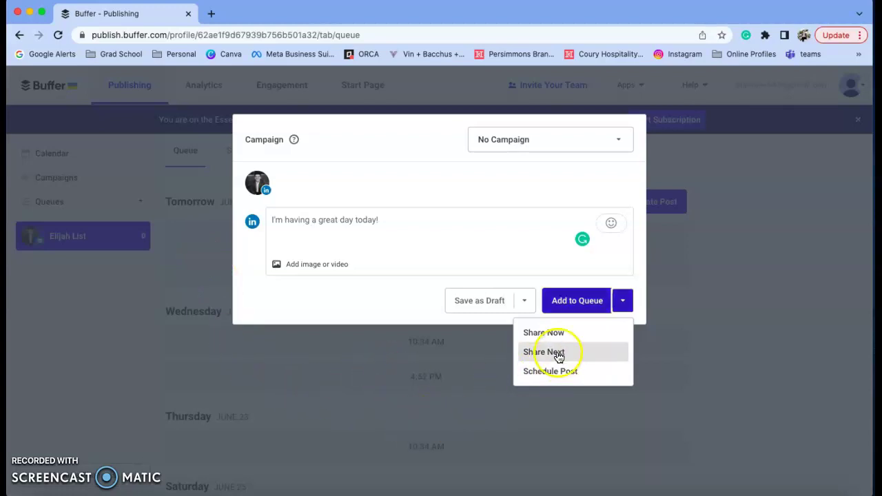
pyautogui.click(566, 373)
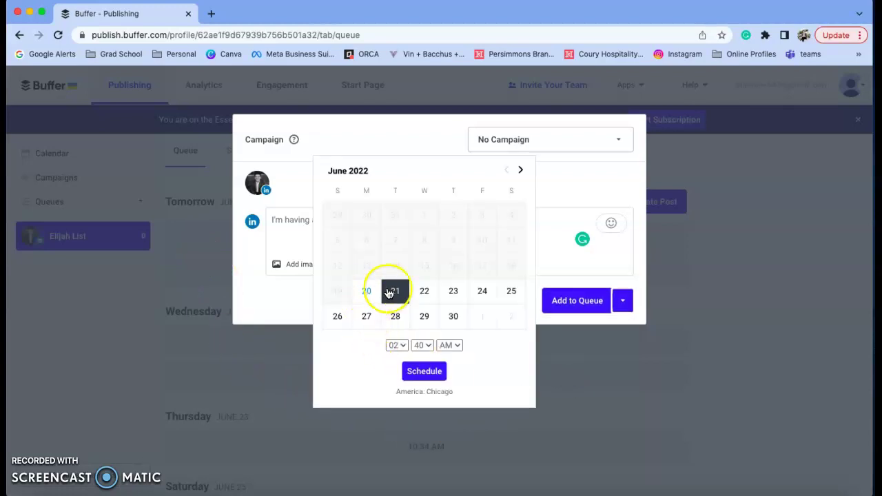
pyautogui.click(558, 188)
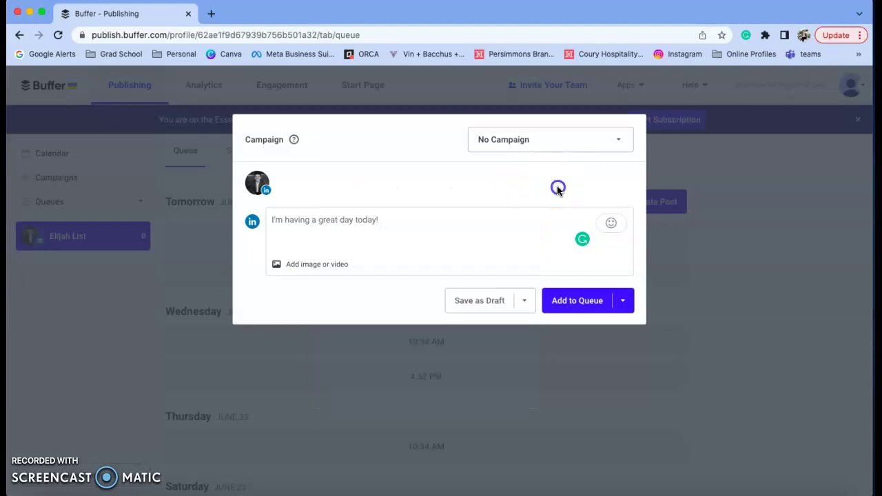
pyautogui.click(572, 303)
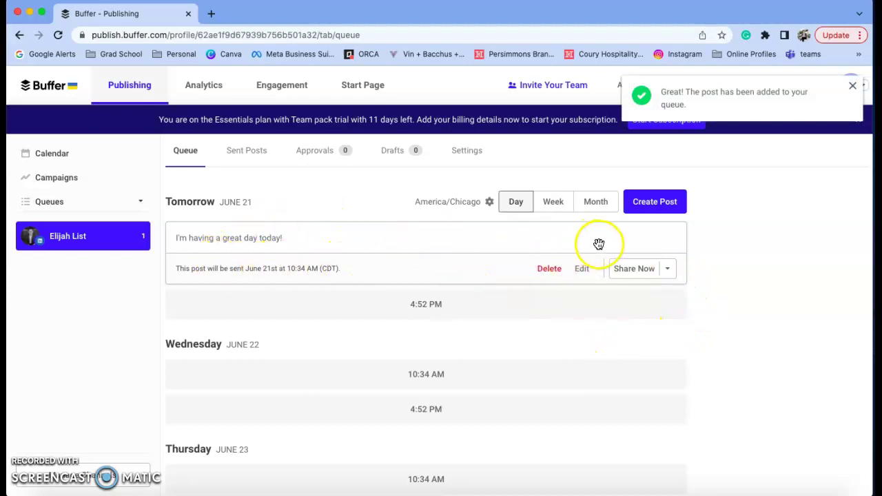
# Step: Move the queued post to the Wednesday, June 22, 4:52 PM slot and delete it from the queue
pyautogui.moveTo(462, 245); pyautogui.dragTo(442, 405)
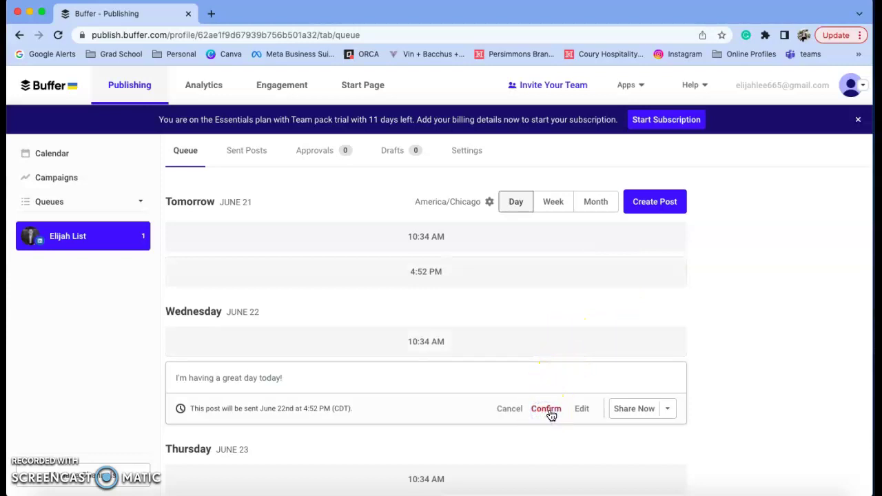
pyautogui.click(546, 410)
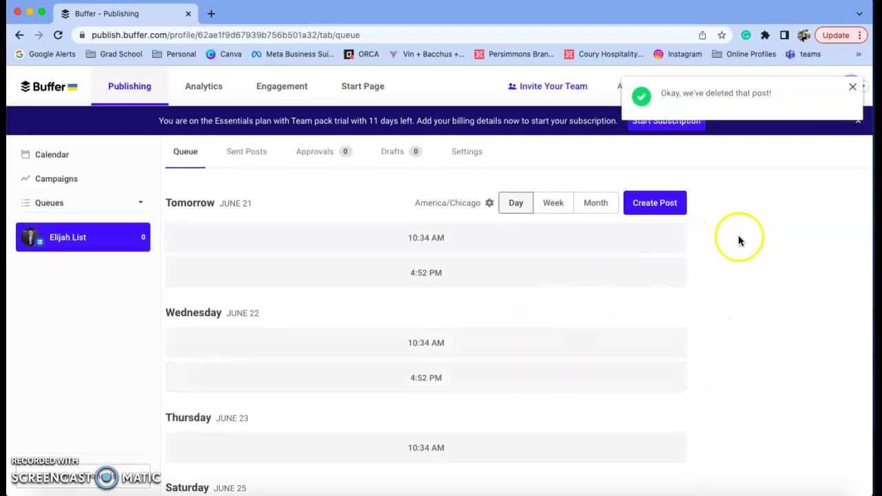
# Step: Review the channel's sent posts and approvals, and inspect the access levels available when inviting a new team member
pyautogui.click(242, 158)
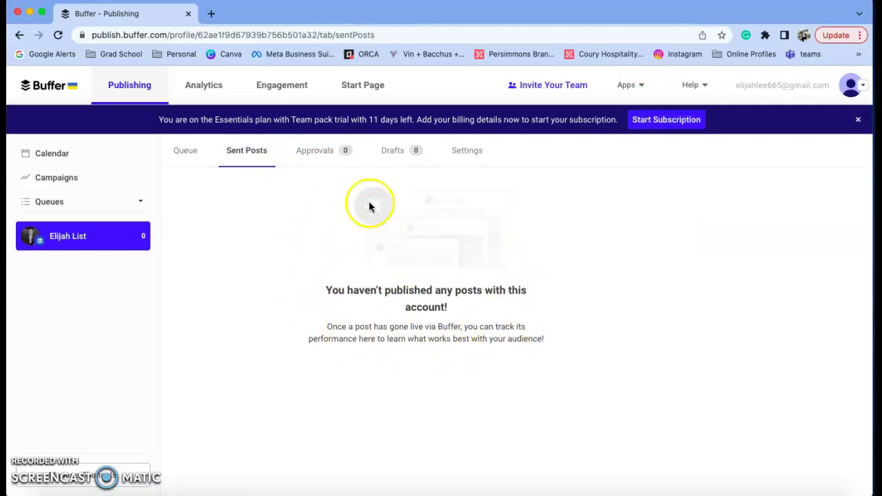
pyautogui.click(312, 155)
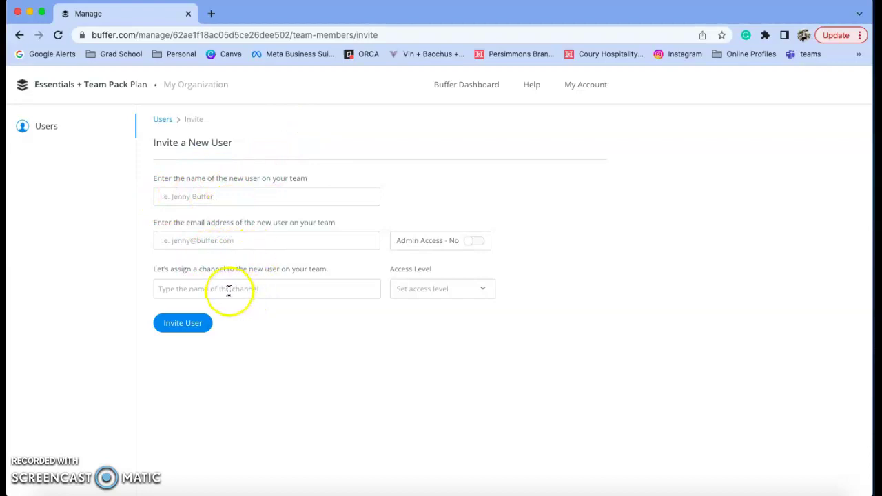
pyautogui.click(481, 292)
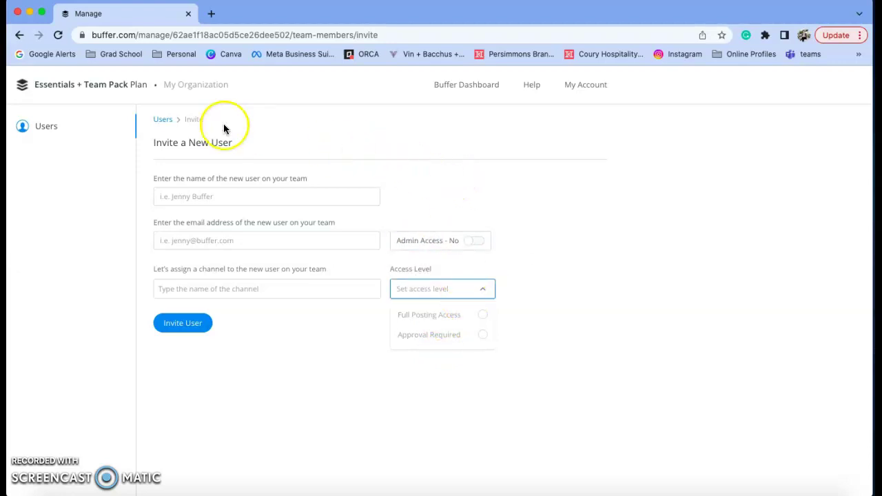
pyautogui.click(17, 34)
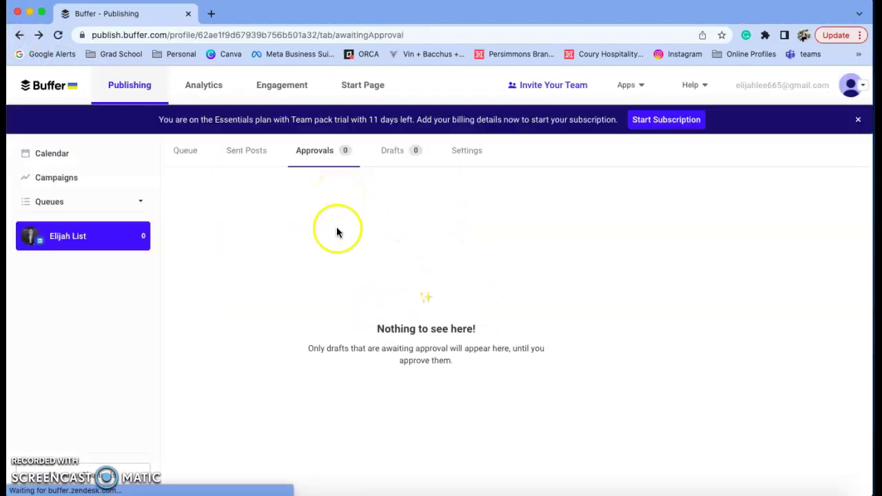
# Step: View the weekly publishing calendar and return to the LinkedIn channel's queue
pyautogui.click(74, 156)
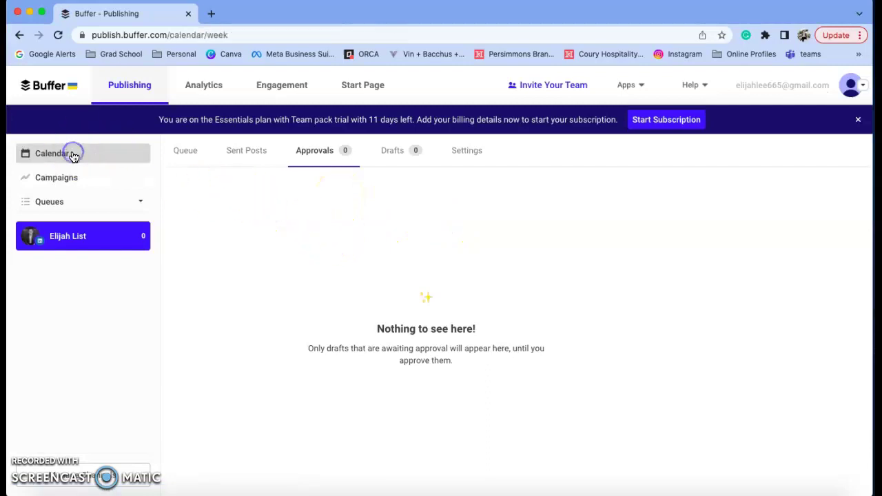
pyautogui.scroll(-1, 388, 285)
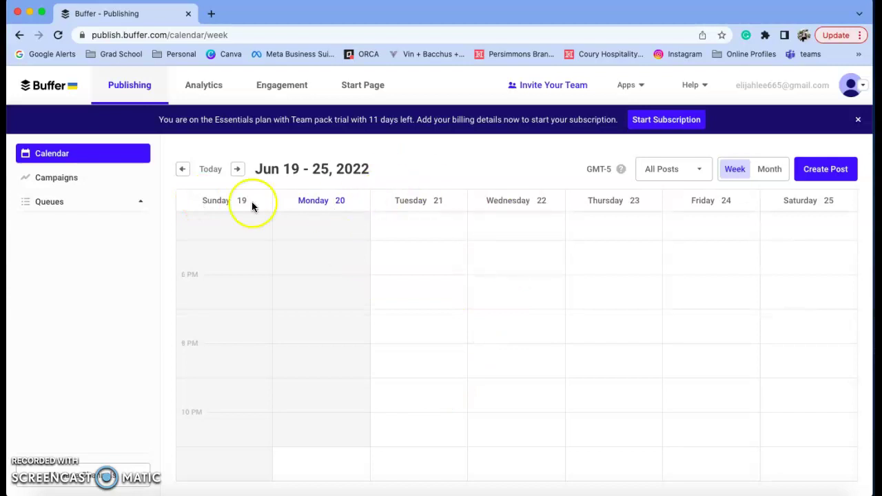
pyautogui.click(92, 202)
pyautogui.click(62, 238)
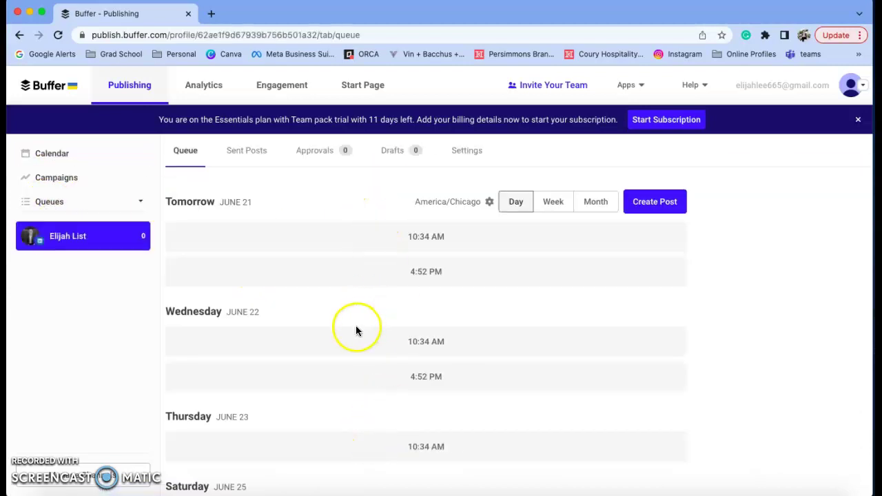
# Step: Look over the Campaigns overview, return to the LinkedIn channel's queue and collapse the list of queues
pyautogui.click(46, 184)
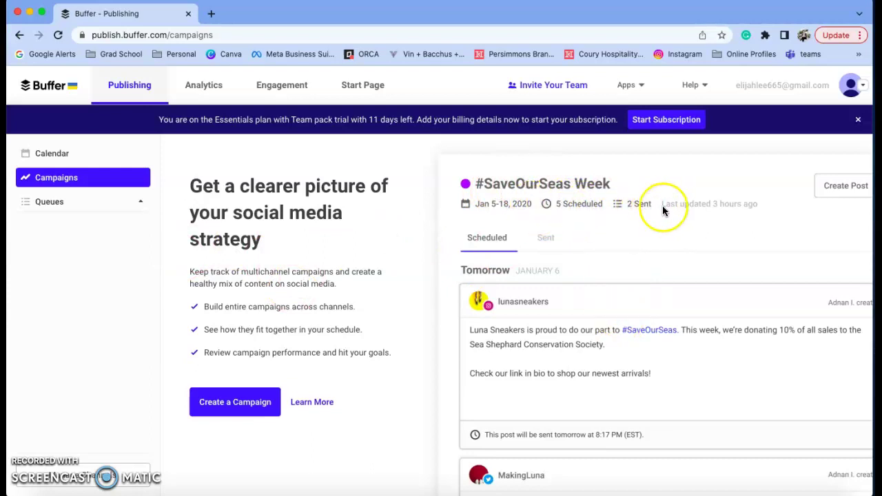
pyautogui.scroll(-1, 626, 288)
pyautogui.scroll(1, 626, 288)
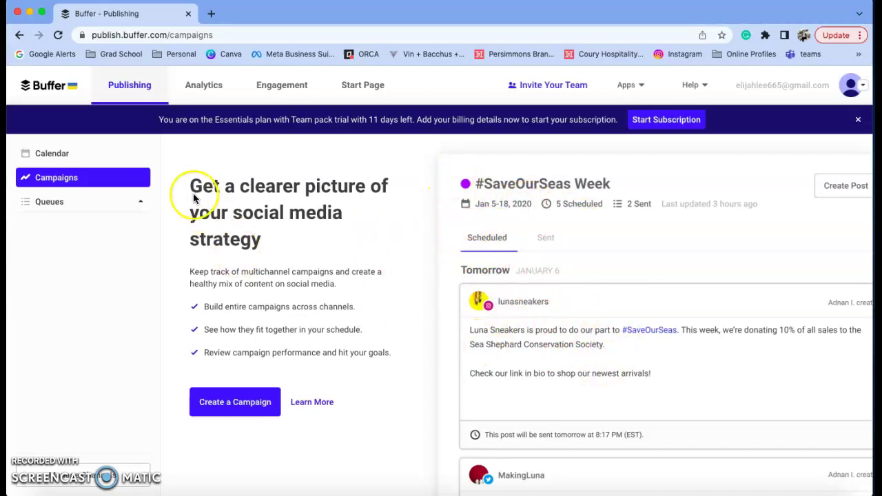
pyautogui.click(53, 203)
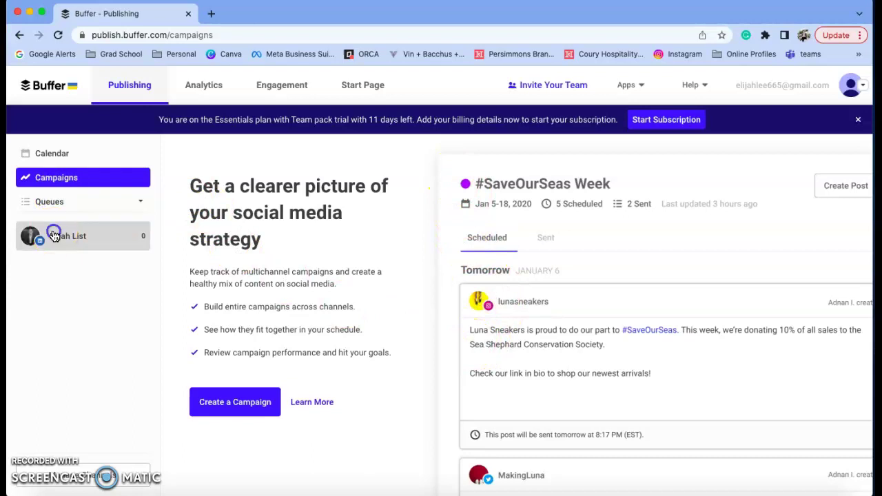
pyautogui.click(54, 236)
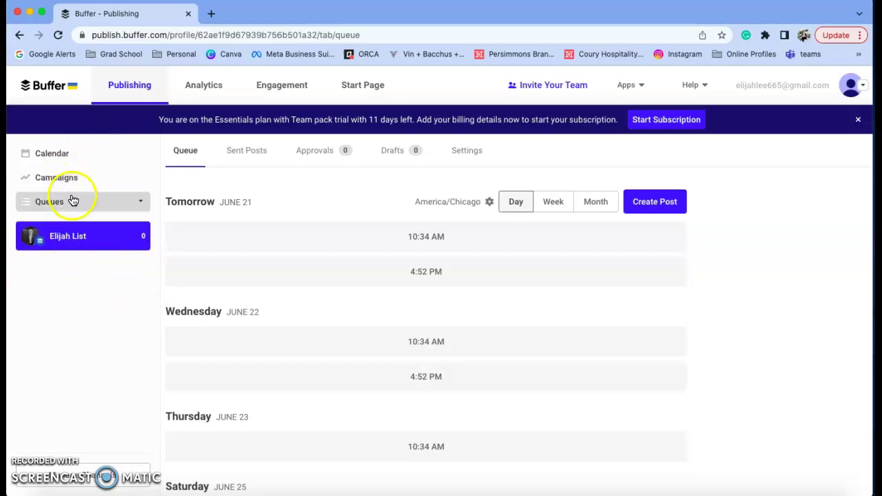
pyautogui.click(140, 201)
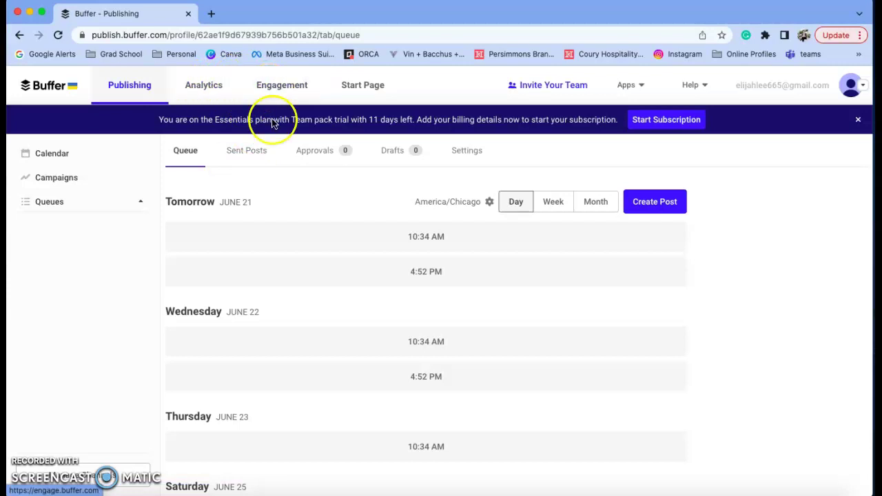
# Step: Examine the Analytics home page, including its totals, suggested articles and recent posts sections
pyautogui.click(206, 90)
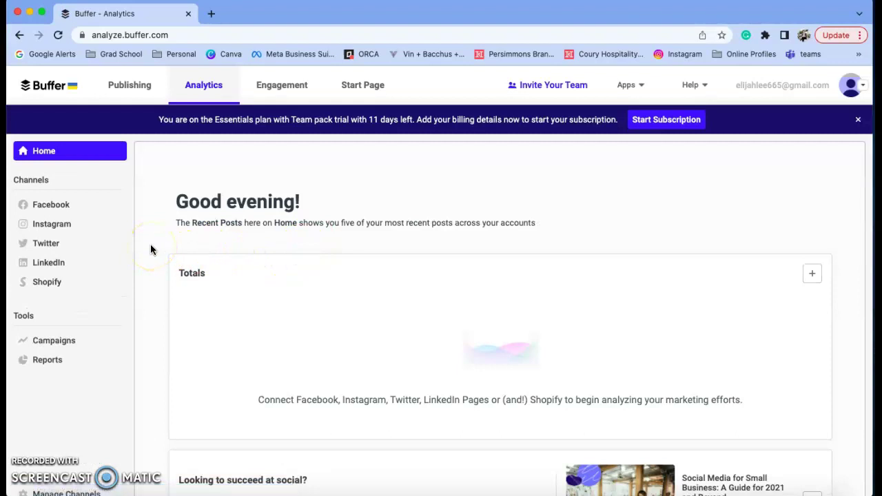
pyautogui.scroll(-3, 150, 249)
pyautogui.scroll(-3, 151, 250)
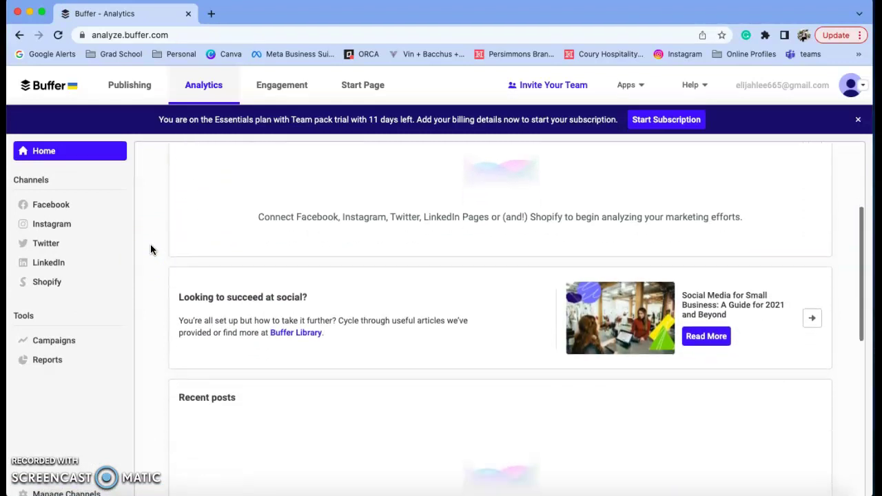
pyautogui.scroll(-2, 151, 249)
pyautogui.scroll(5, 151, 249)
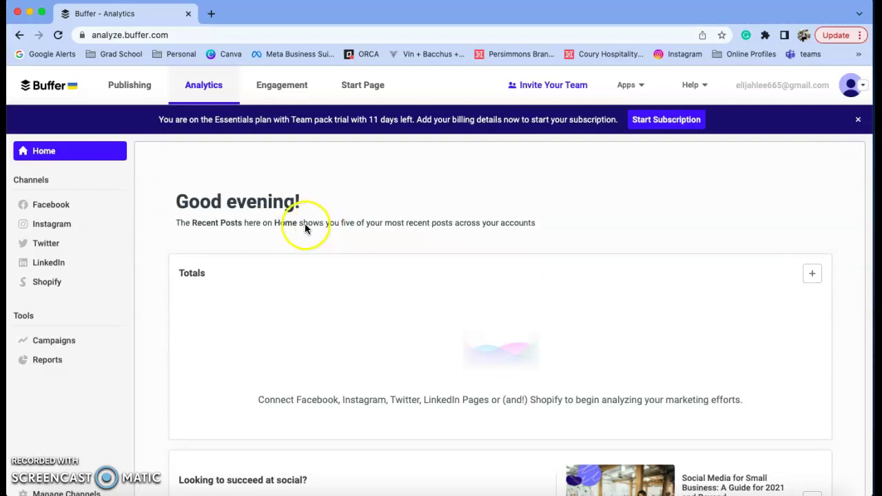
pyautogui.scroll(-1, 225, 225)
pyautogui.scroll(-1, 248, 200)
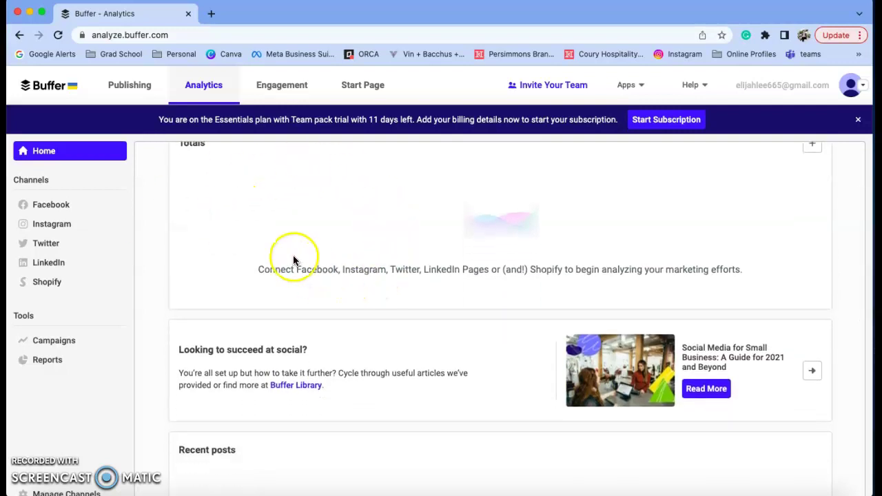
pyautogui.scroll(1, 293, 261)
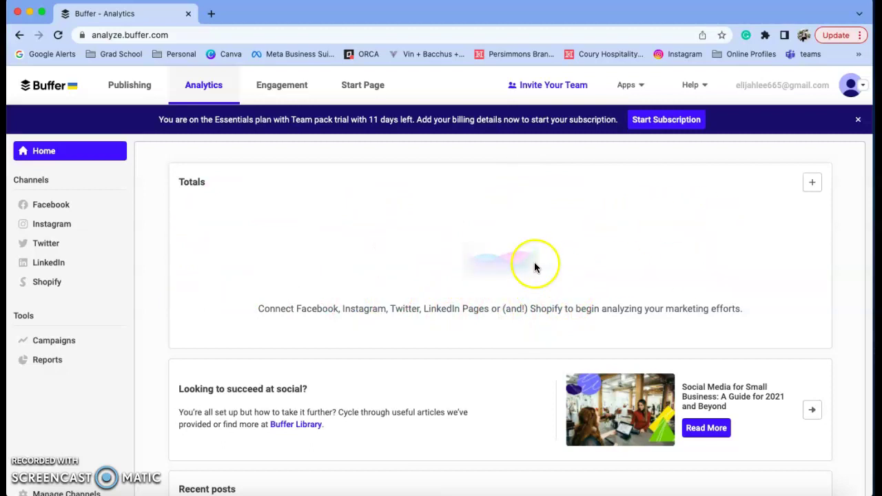
# Step: Inspect the options for adding the Totals chart to a report, check the Reports page and return to the Analytics home
pyautogui.click(814, 183)
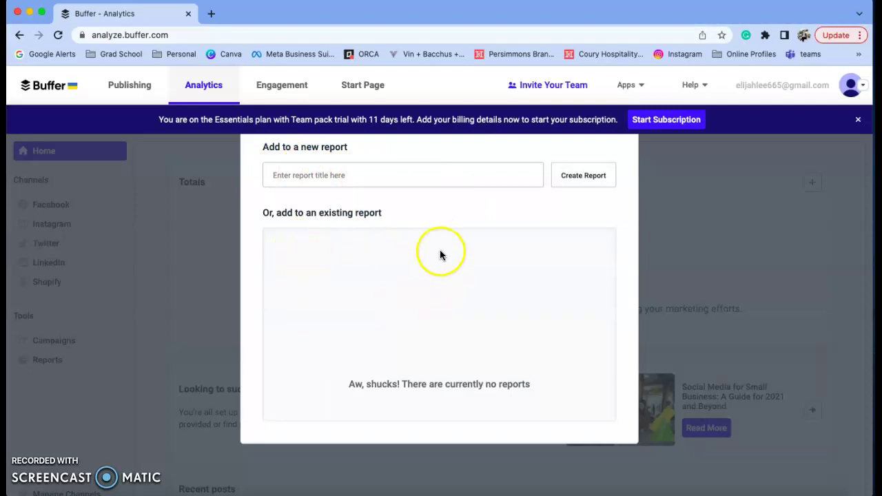
pyautogui.click(831, 214)
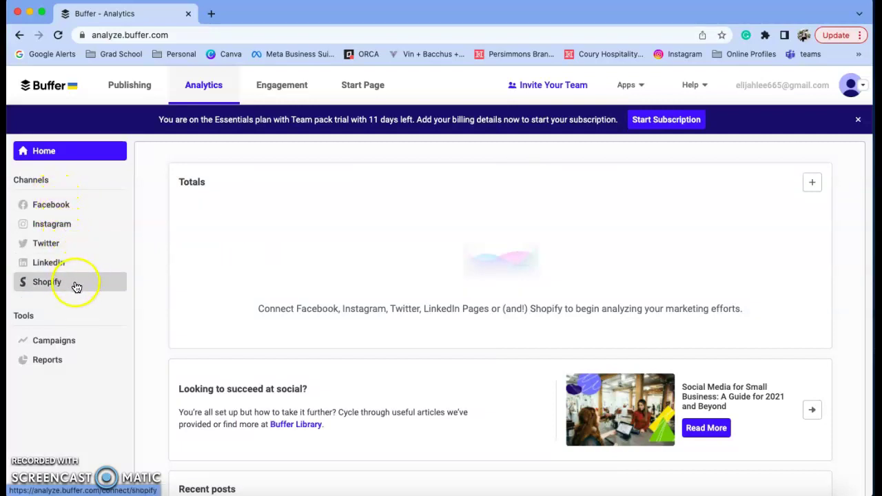
pyautogui.click(73, 362)
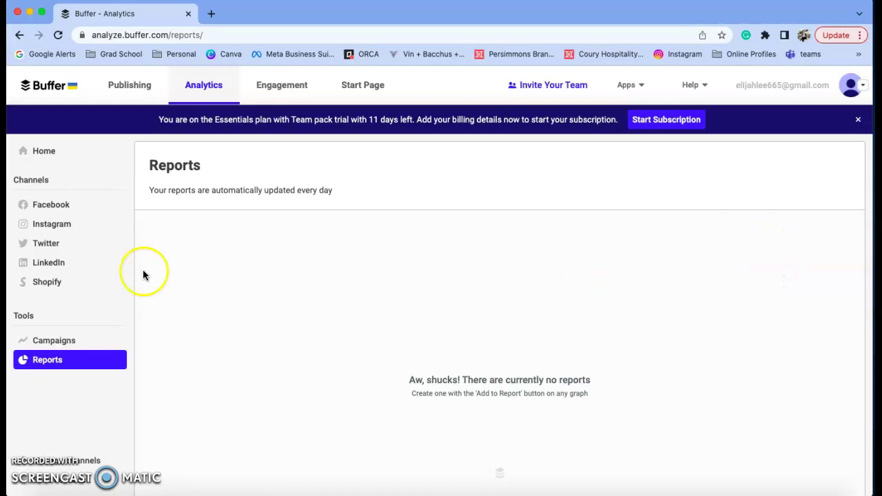
pyautogui.click(80, 152)
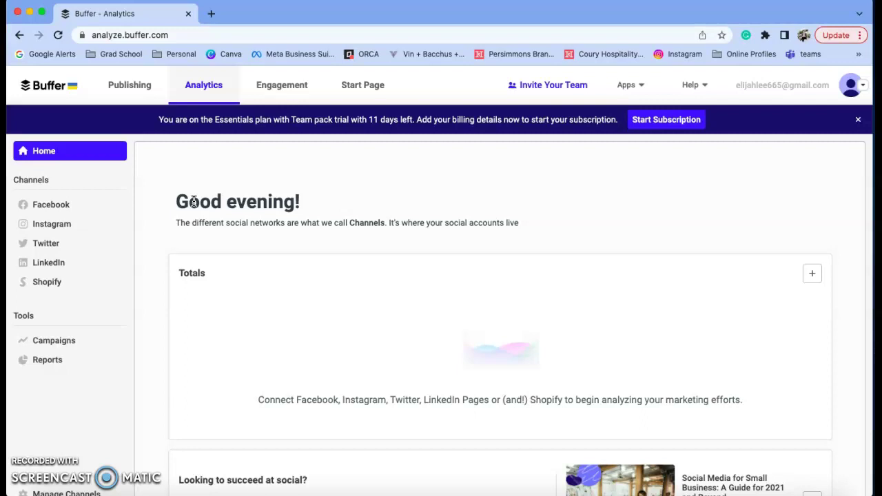
pyautogui.scroll(-3, 193, 202)
pyautogui.scroll(3, 194, 199)
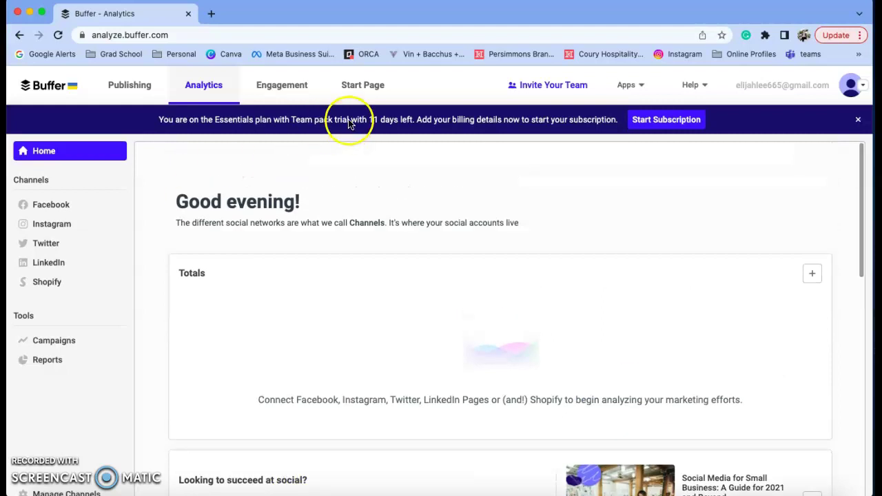
# Step: Look through the Engagement page and its area for posts and comments
pyautogui.click(278, 79)
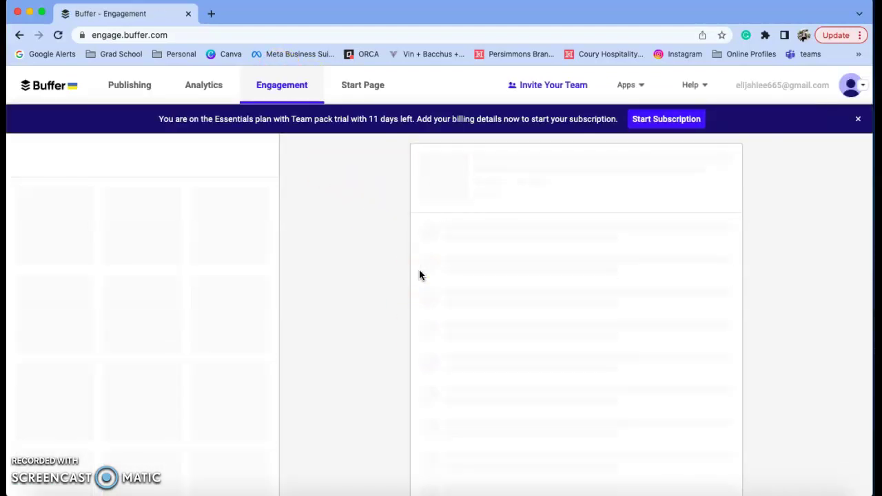
pyautogui.scroll(-1, 305, 345)
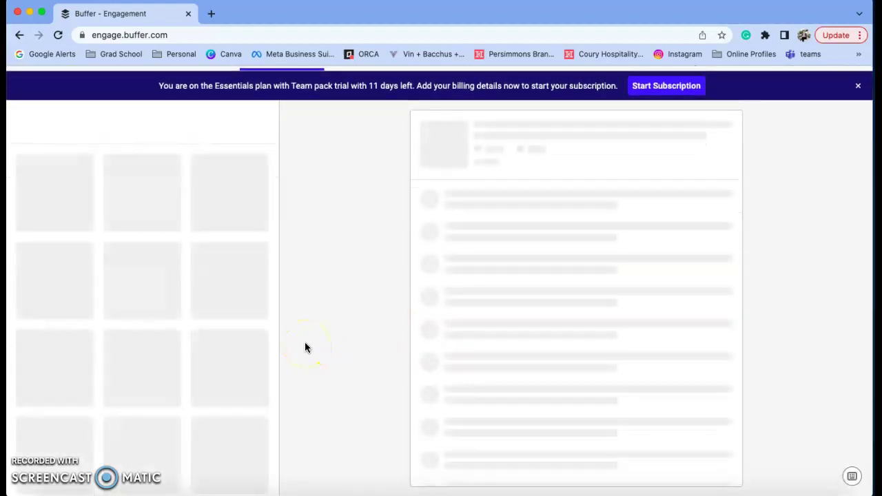
pyautogui.scroll(1, 305, 348)
pyautogui.scroll(1, 305, 347)
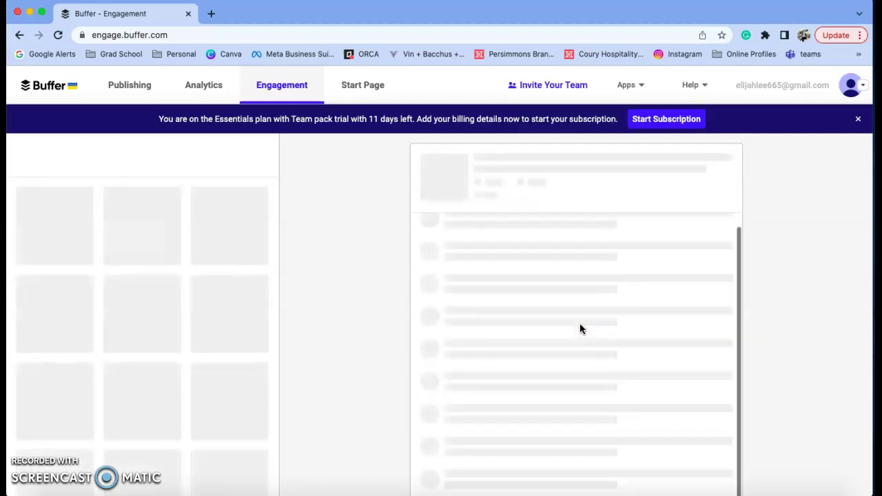
pyautogui.moveTo(561, 266)
pyautogui.mouseDown()
pyautogui.moveTo(538, 240)
pyautogui.moveTo(519, 293)
pyautogui.moveTo(529, 308)
pyautogui.moveTo(408, 282)
pyautogui.mouseUp()
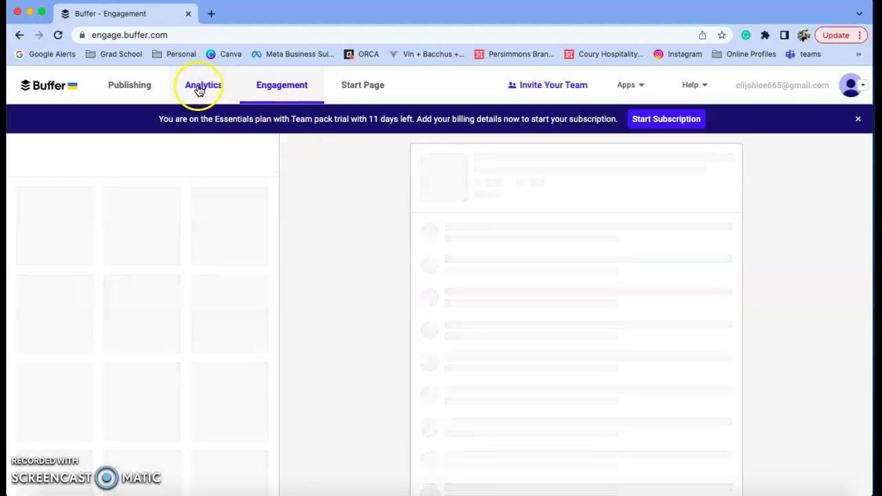
pyautogui.click(288, 96)
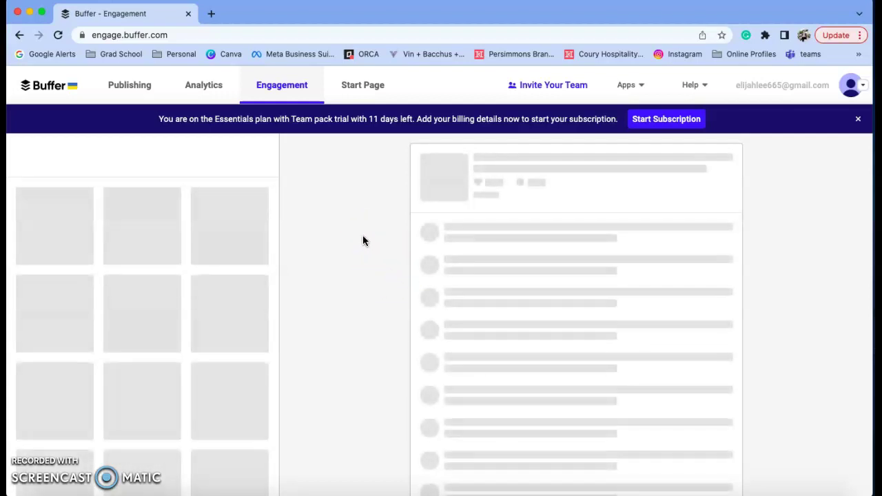
# Step: Open Start Page past its welcome introduction and examine the landing page preview with its layout blocks
pyautogui.click(376, 89)
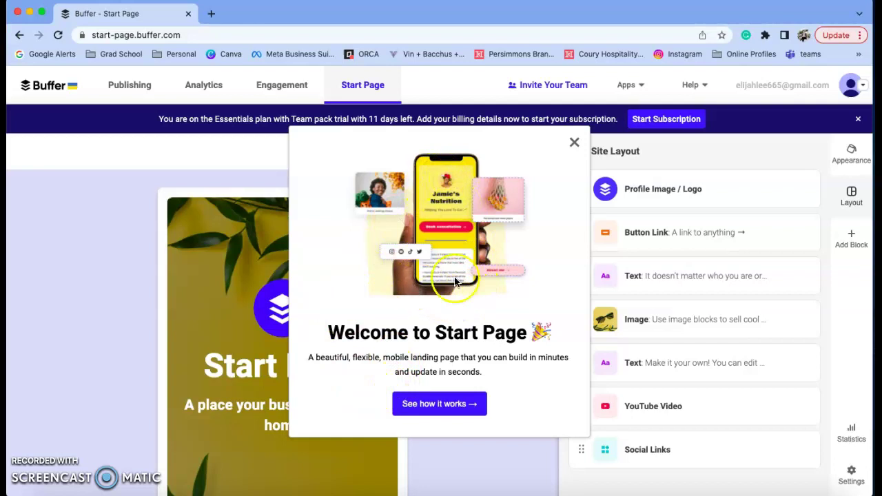
pyautogui.click(463, 406)
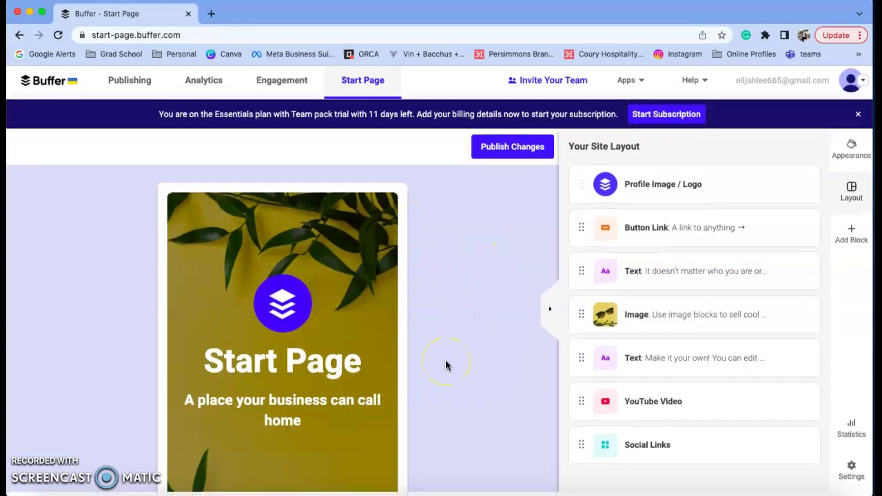
pyautogui.scroll(-5, 333, 372)
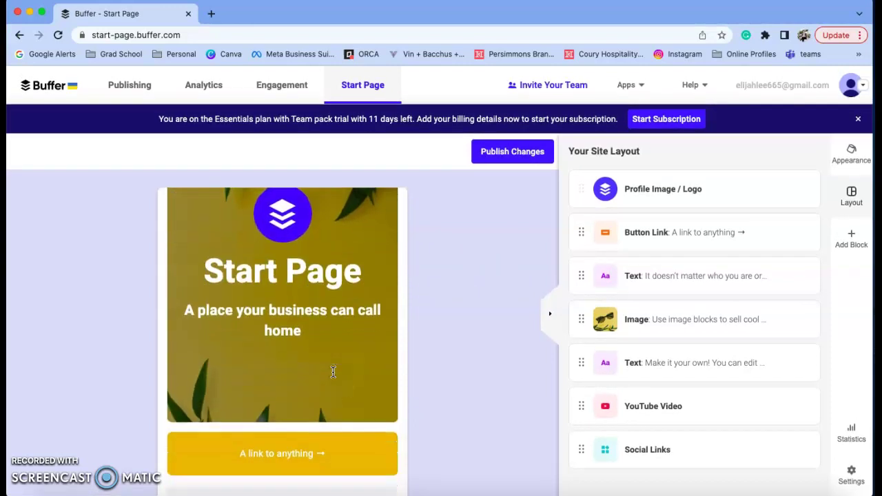
pyautogui.scroll(-2, 333, 372)
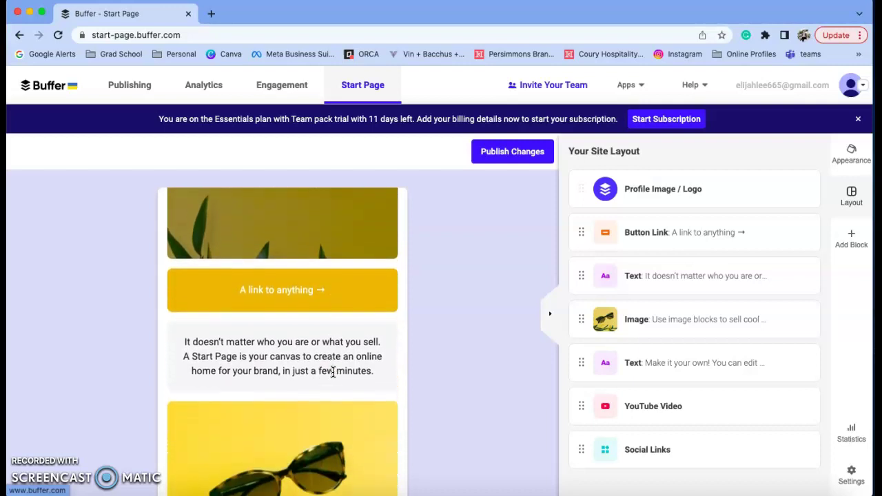
pyautogui.click(321, 304)
pyautogui.scroll(-3, 321, 325)
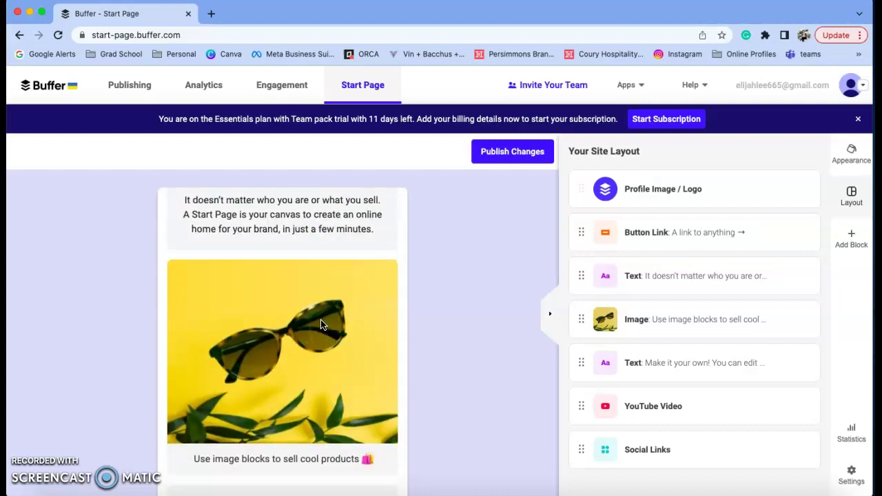
pyautogui.scroll(-2, 321, 324)
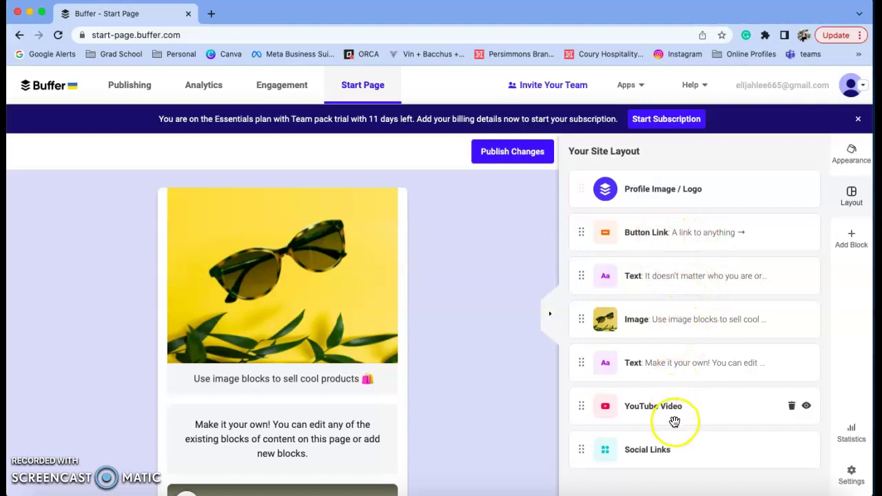
pyautogui.click(491, 333)
pyautogui.scroll(-3, 328, 331)
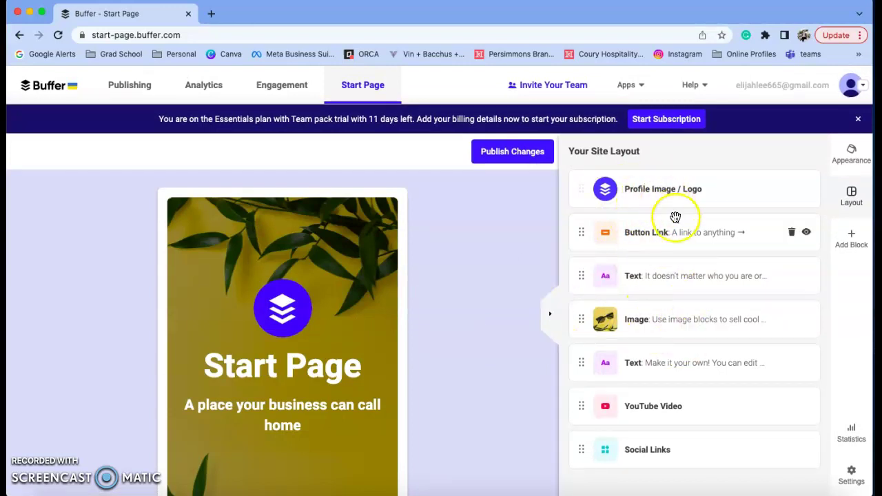
# Step: Return to Publishing, open channel management and compare the plans offered for adding or removing channels without changing the plan
pyautogui.click(44, 87)
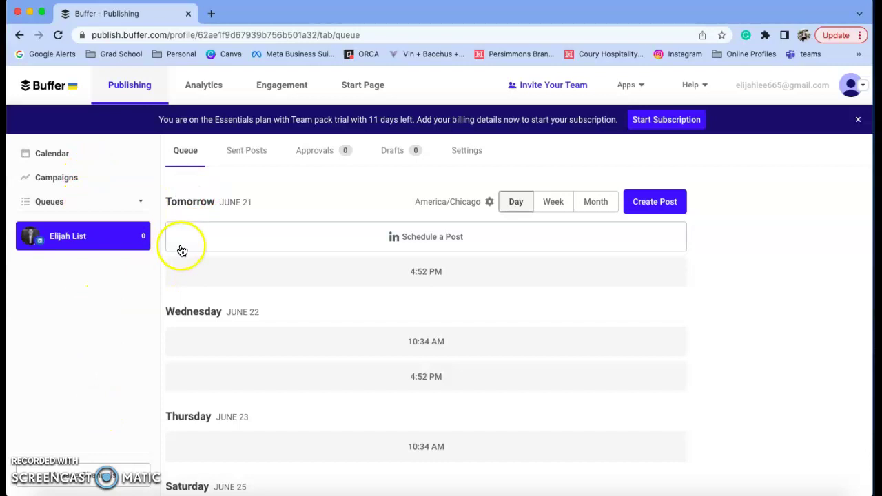
pyautogui.click(96, 485)
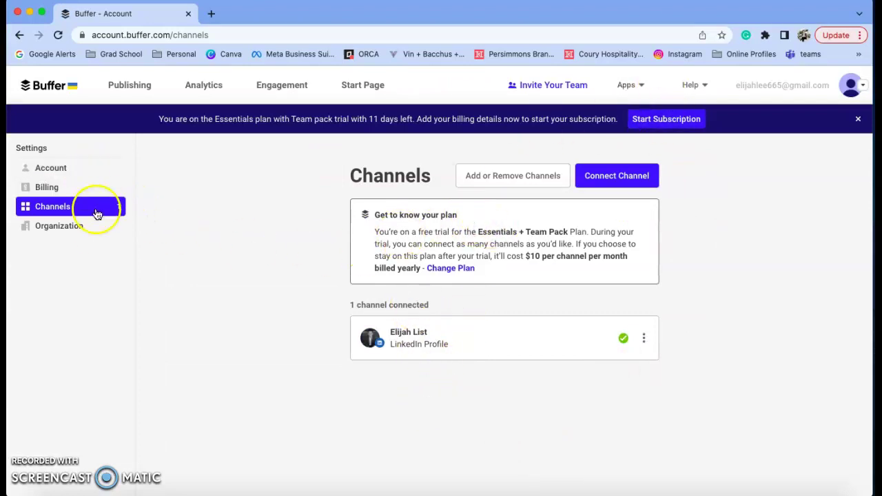
pyautogui.click(493, 175)
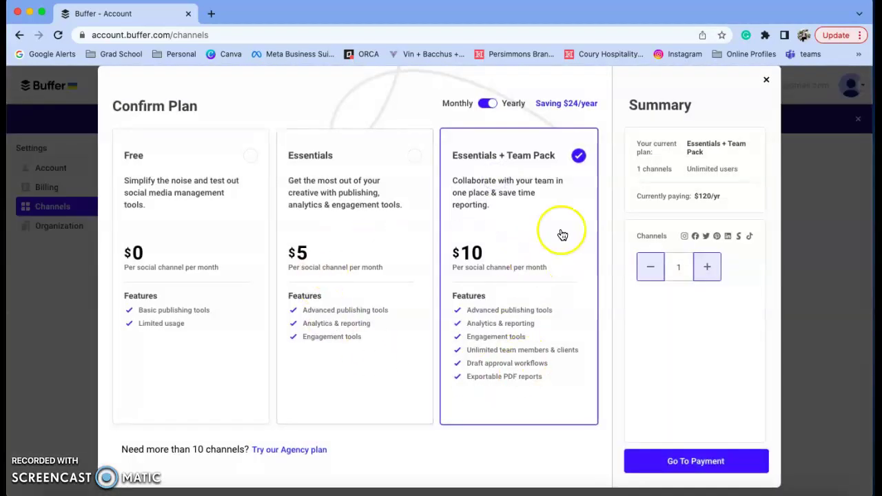
pyautogui.click(766, 80)
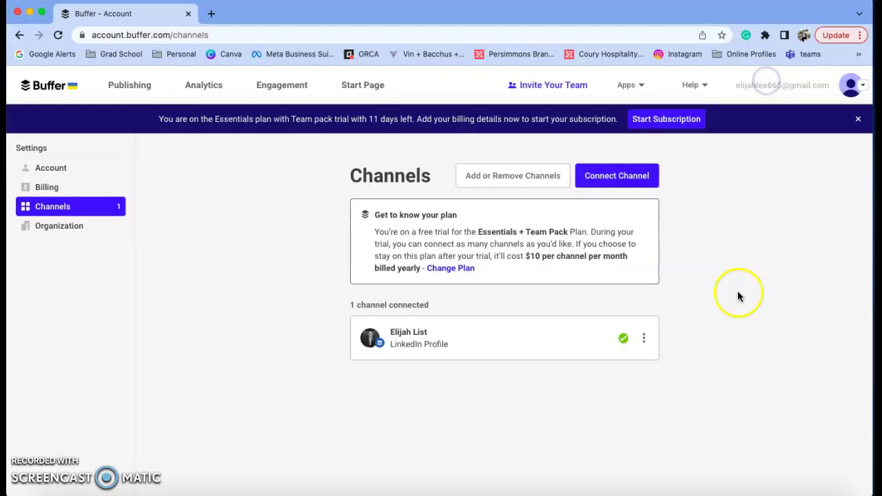
# Step: Open the account options for the signed-in profile
pyautogui.click(864, 86)
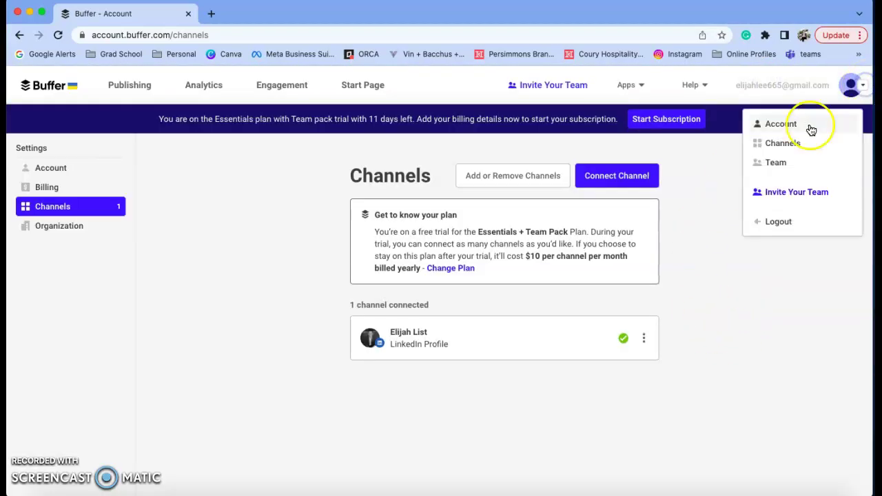